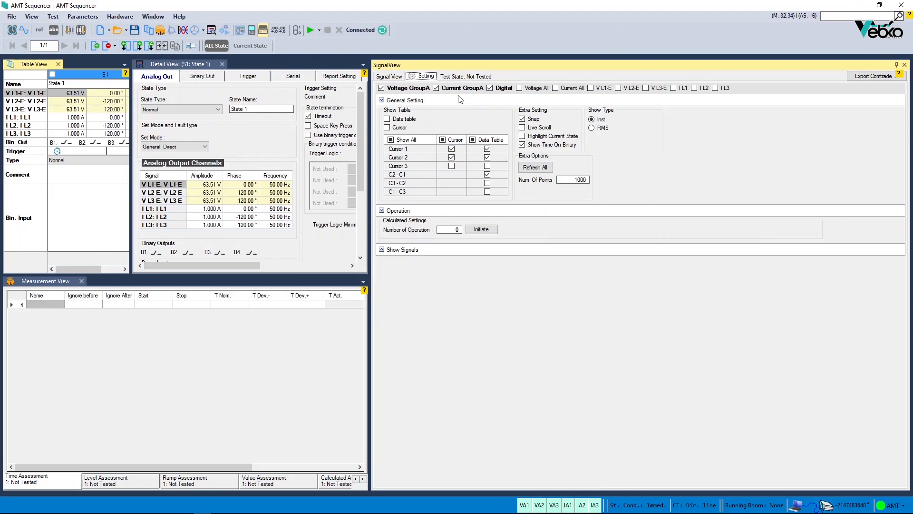
Open the hardware configuration and assign the voltage signal V L1(1)-E to analog output Y1.
{"action": "left_click", "coordinate": [264, 30]}
{"action": "left_click", "coordinate": [529, 204]}
{"action": "left_click", "coordinate": [532, 235]}
Assign binary input C3 to Trip with Show Actual Value set to AC, and apply the hardware configuration.
{"action": "left_click", "coordinate": [315, 142]}
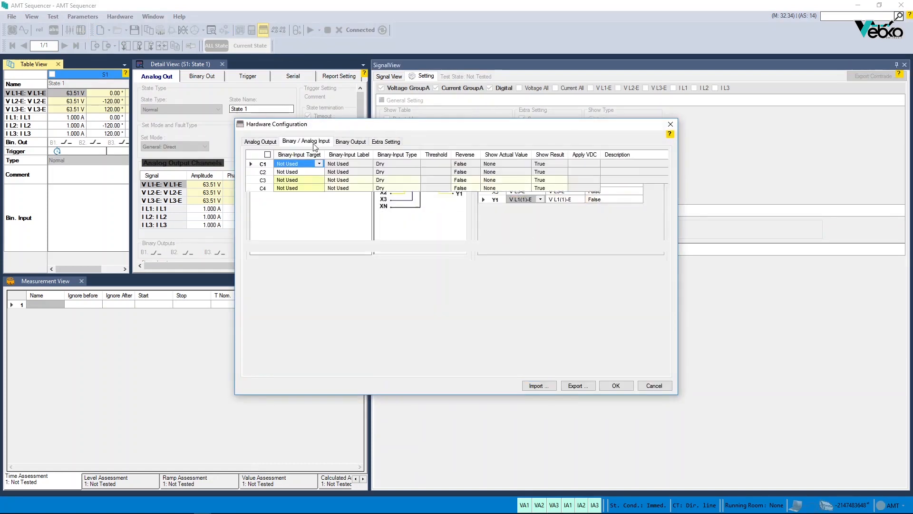
{"action": "left_click", "coordinate": [310, 181]}
{"action": "left_click", "coordinate": [307, 196]}
{"action": "left_click", "coordinate": [502, 183]}
{"action": "left_click", "coordinate": [503, 195]}
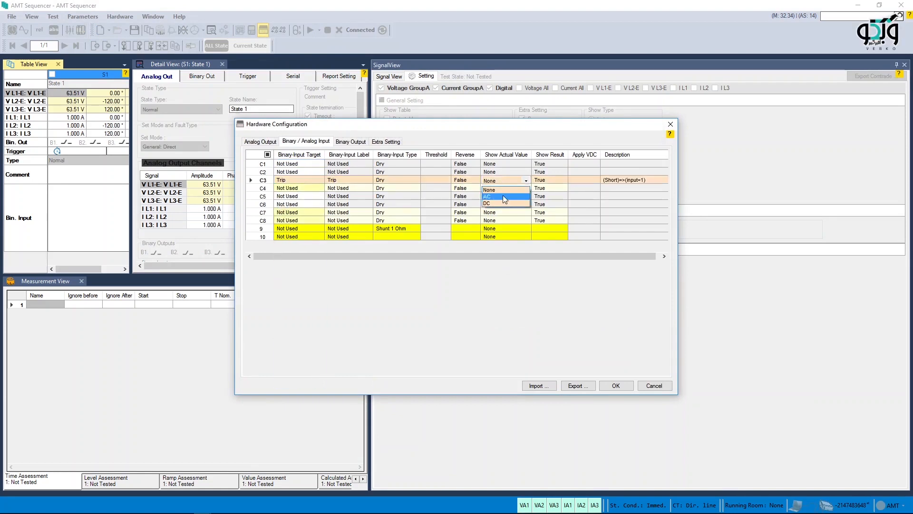
{"action": "left_click", "coordinate": [615, 385]}
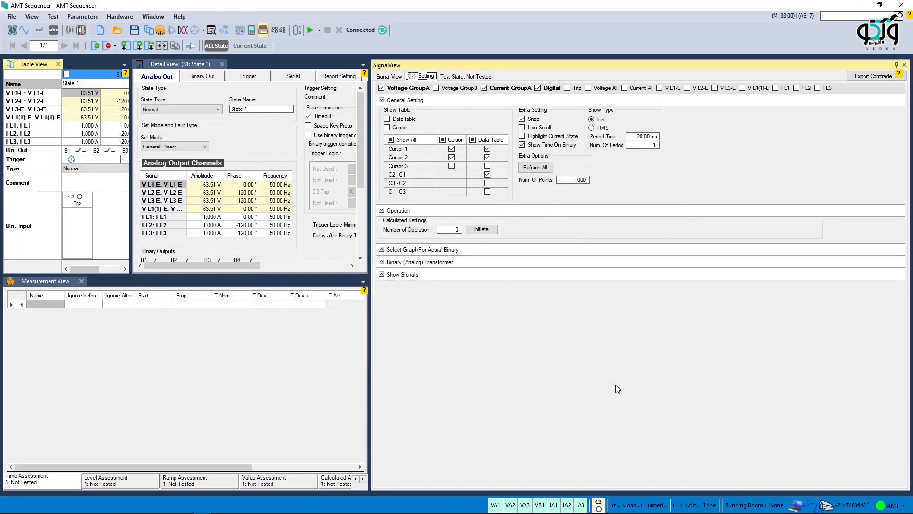
Enable the Trip and Voltage GroupB graphs and look at them in the signal view.
{"action": "left_click", "coordinate": [568, 88]}
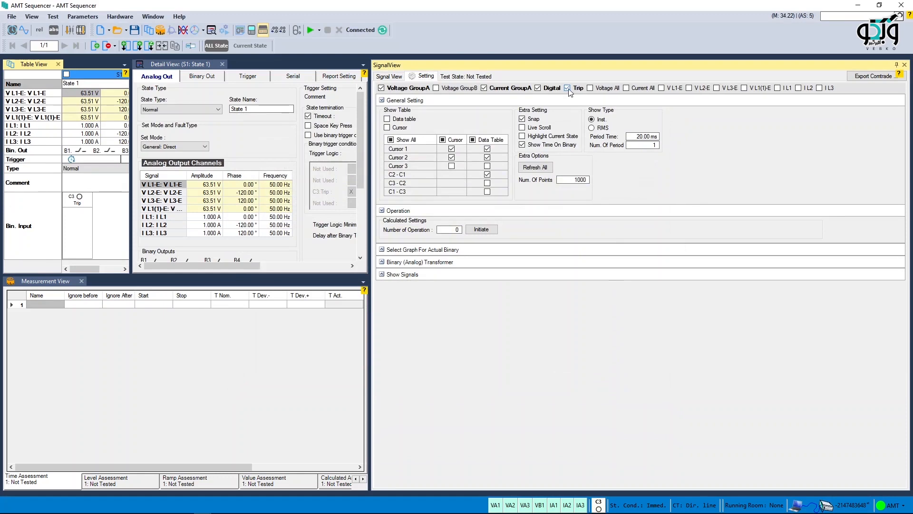
{"action": "left_click", "coordinate": [435, 89]}
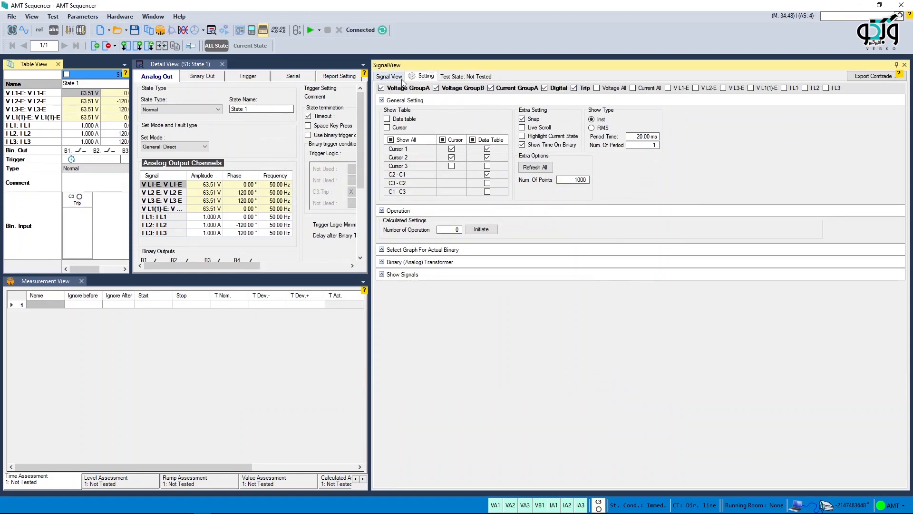
{"action": "left_click", "coordinate": [401, 77]}
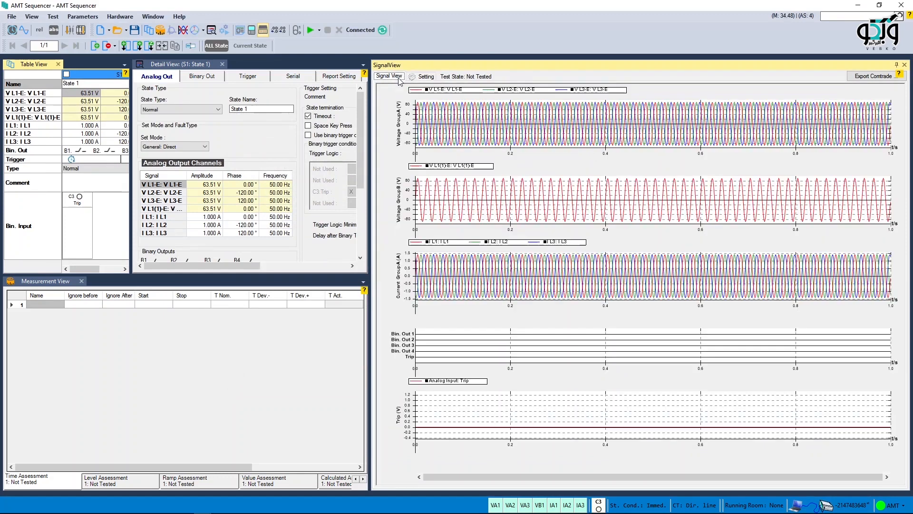
{"action": "left_click", "coordinate": [424, 77]}
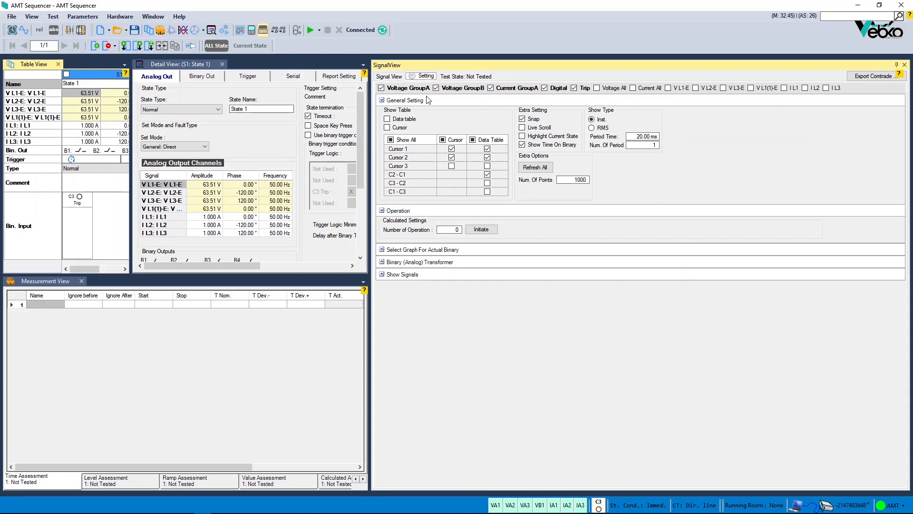
{"action": "left_click", "coordinate": [394, 79]}
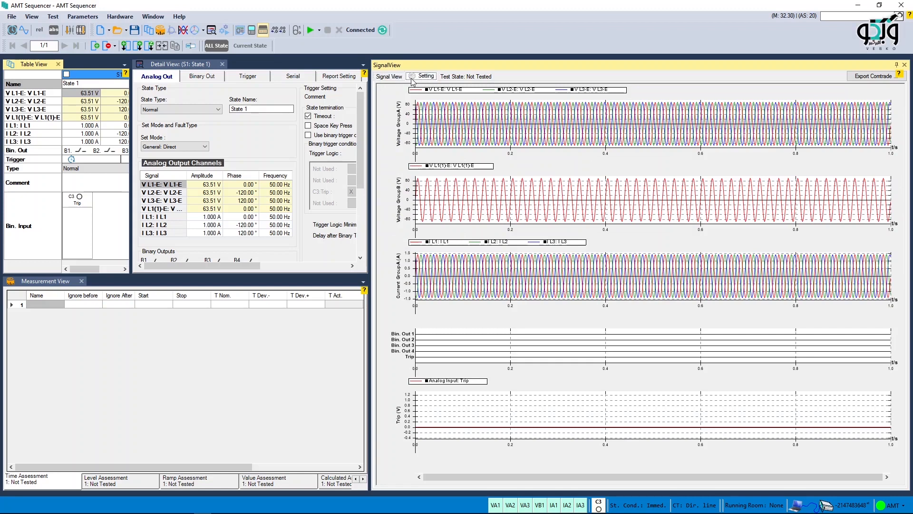
Add a separate graph for the V L1-E signal and view it below the group graphs.
{"action": "left_click", "coordinate": [412, 79]}
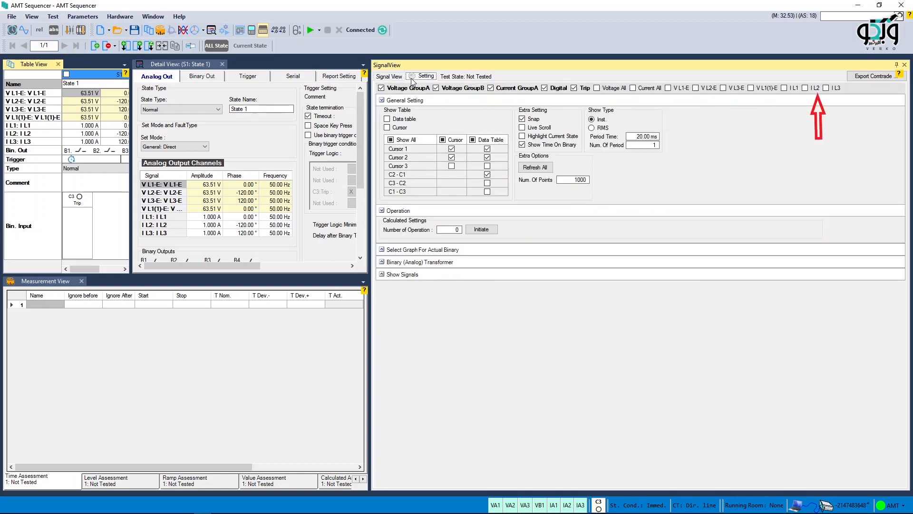
{"action": "left_click", "coordinate": [667, 88]}
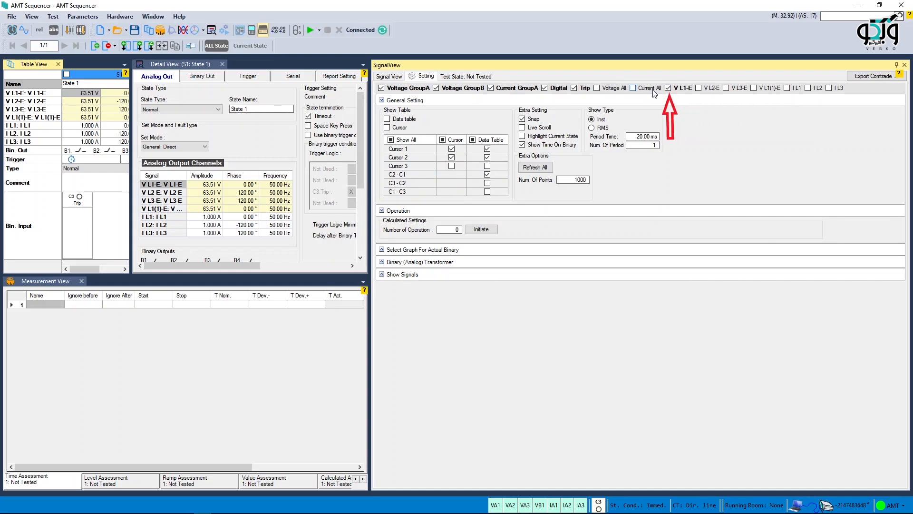
{"action": "left_click", "coordinate": [390, 77]}
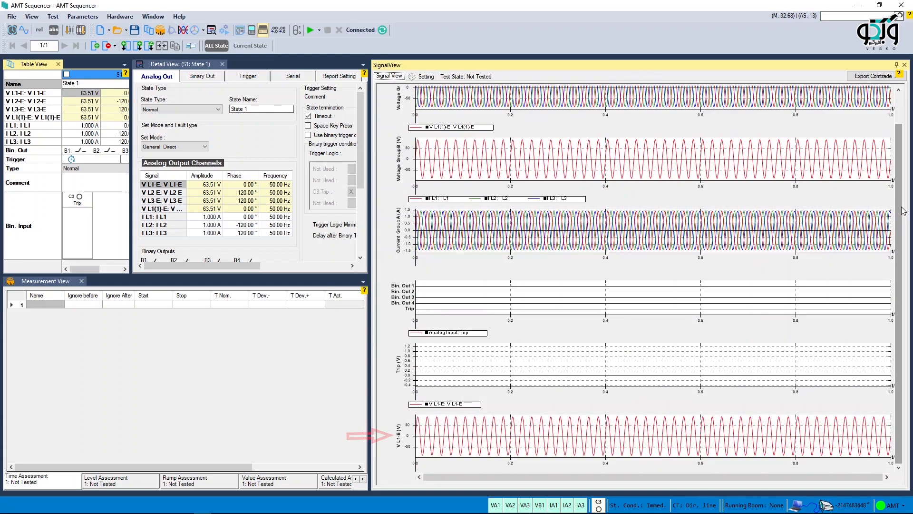
{"action": "left_click", "coordinate": [423, 77]}
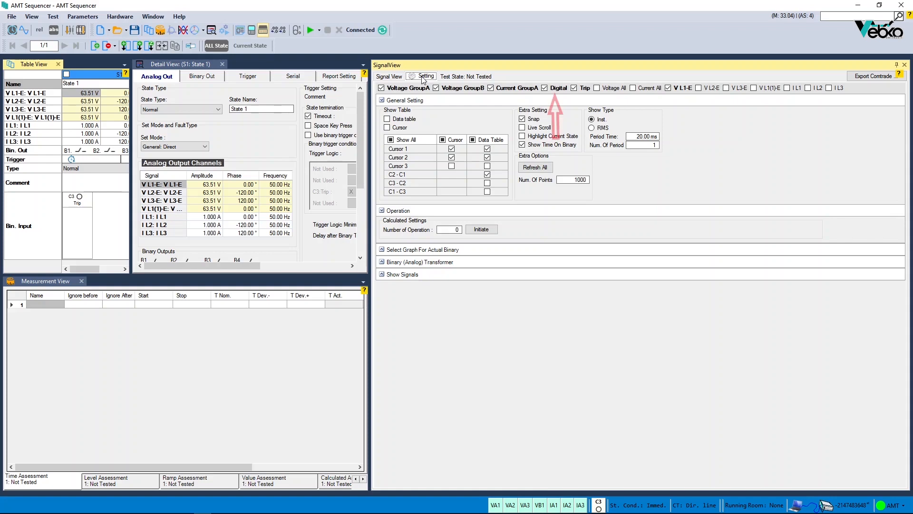
{"action": "left_click", "coordinate": [389, 76]}
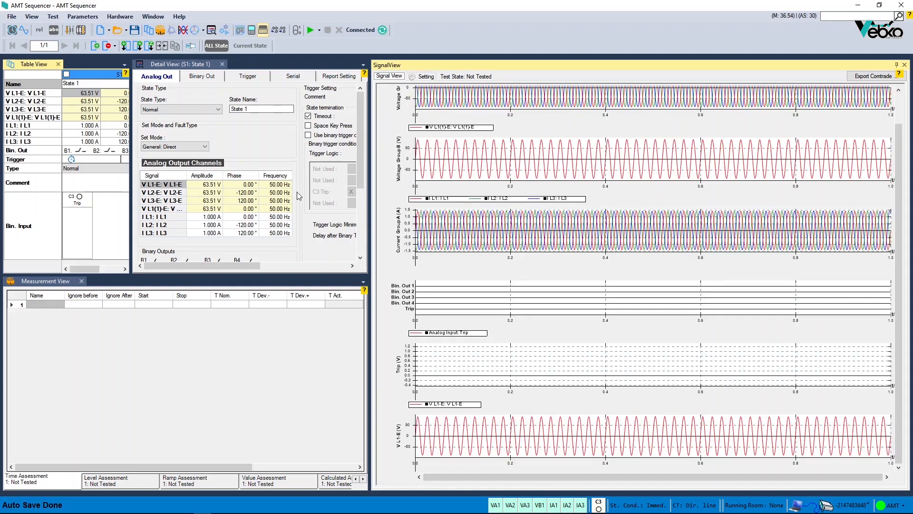
Set the timeout of State 1 to 5 s.
{"action": "left_click_drag", "start_coordinate": [247, 264], "coordinate": [325, 268]}
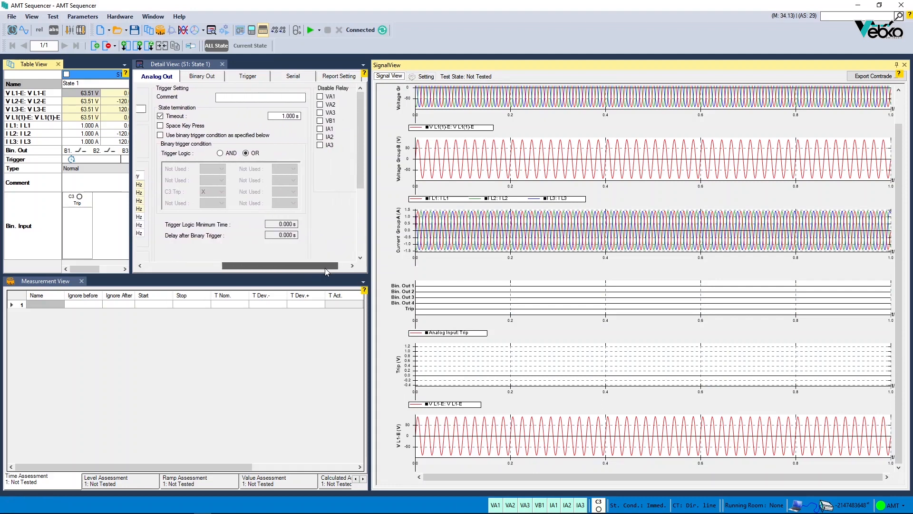
{"action": "left_click", "coordinate": [294, 120]}
{"action": "type", "text": "5"}
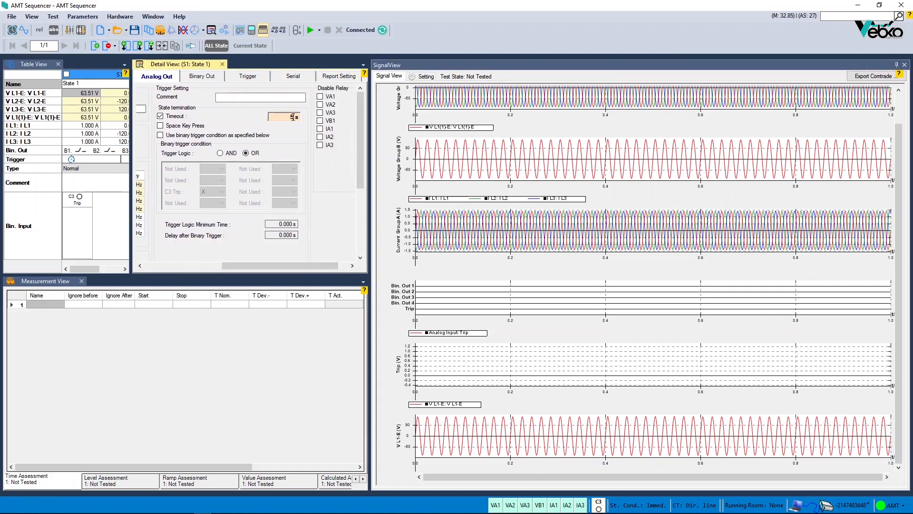
Enable the binary trigger condition for State 1 with C3:Trip set to 0->1, and run the test.
{"action": "left_click", "coordinate": [160, 135]}
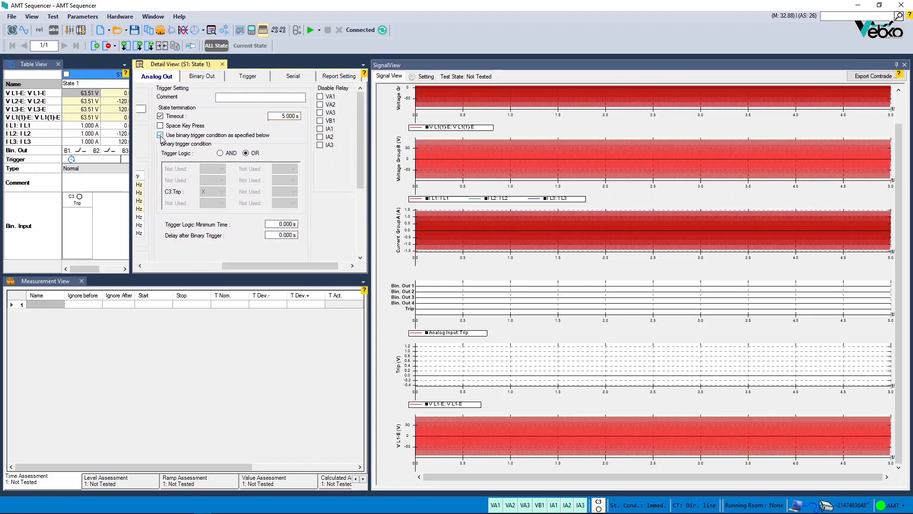
{"action": "left_click", "coordinate": [220, 193]}
{"action": "left_click", "coordinate": [216, 208]}
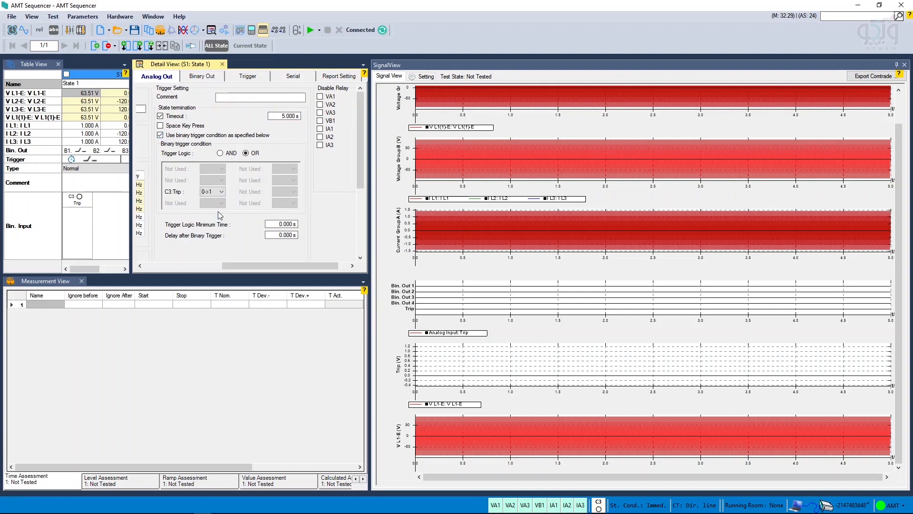
{"action": "left_click", "coordinate": [311, 30]}
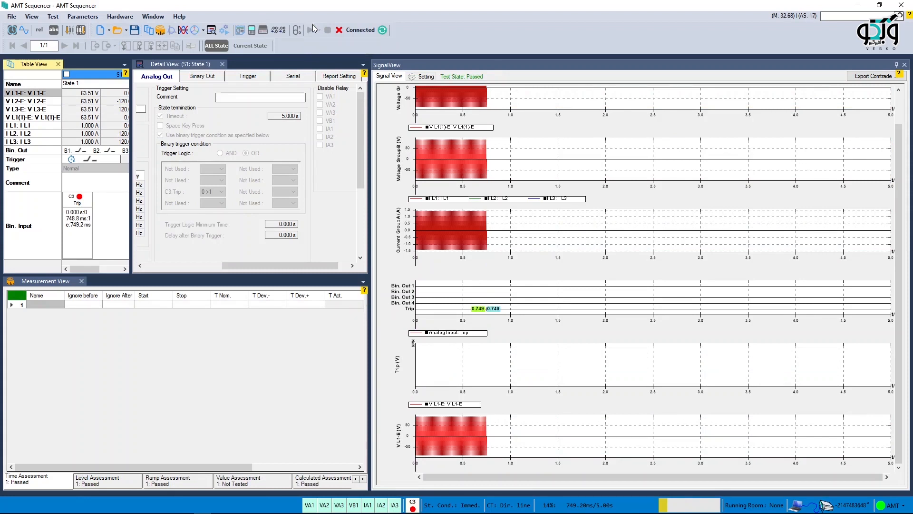
Switch the show type of the signals to RMS and check the graphs.
{"action": "left_click", "coordinate": [426, 77]}
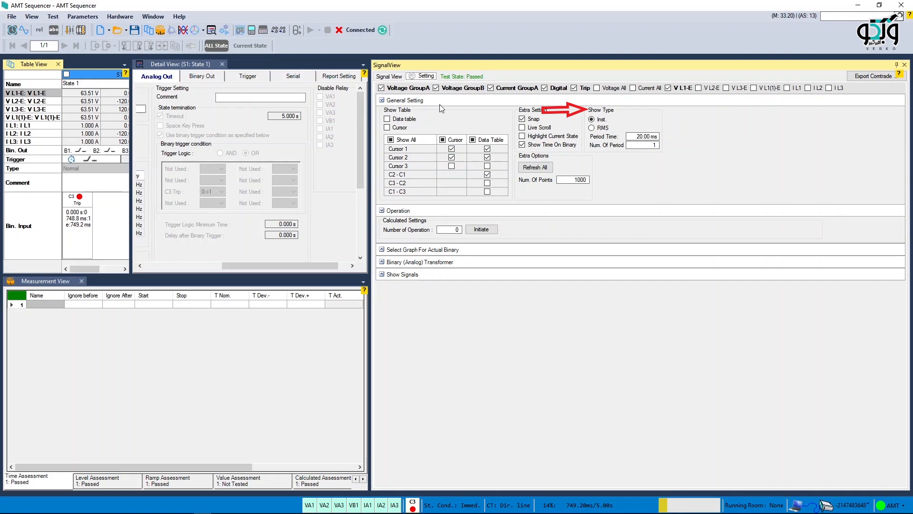
{"action": "left_click", "coordinate": [592, 128]}
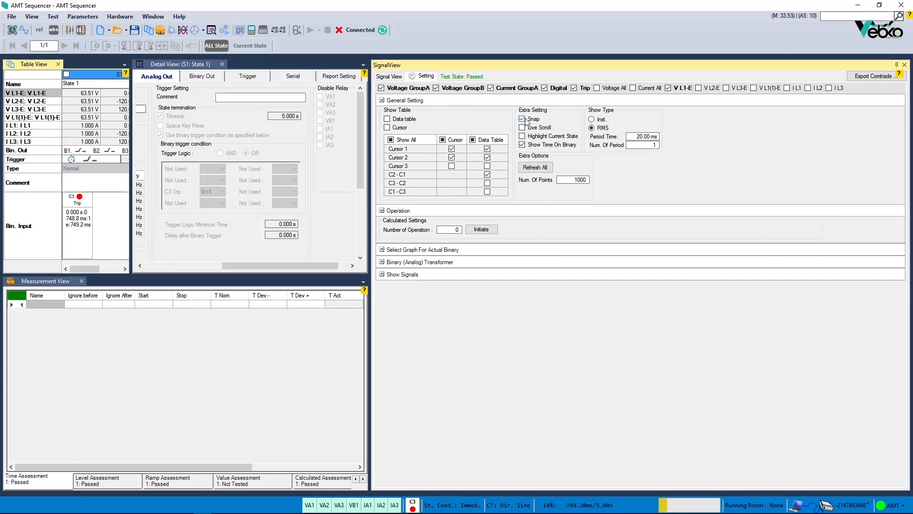
{"action": "left_click", "coordinate": [382, 77]}
{"action": "left_click", "coordinate": [423, 76]}
{"action": "left_click", "coordinate": [412, 77]}
Enable Live Scroll and run the test with the signal graphs zoomed in on the time axis.
{"action": "left_click", "coordinate": [523, 127]}
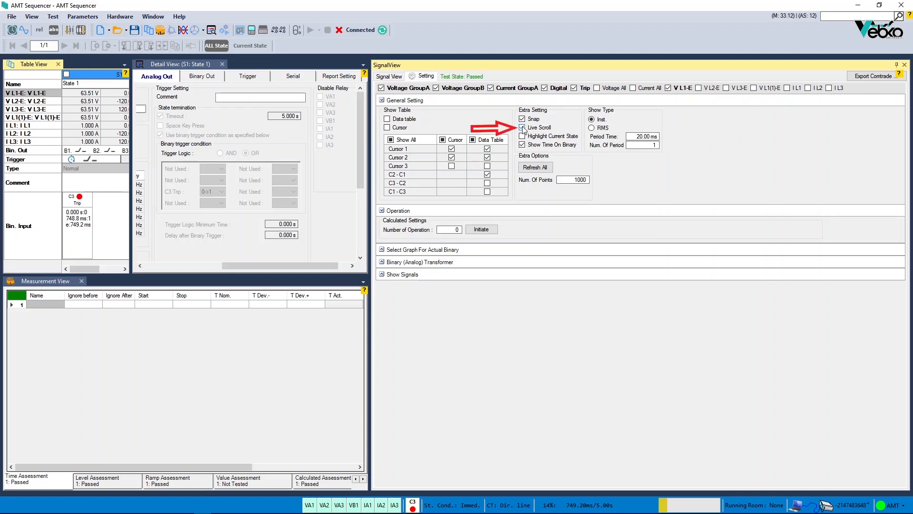
{"action": "left_click", "coordinate": [391, 78]}
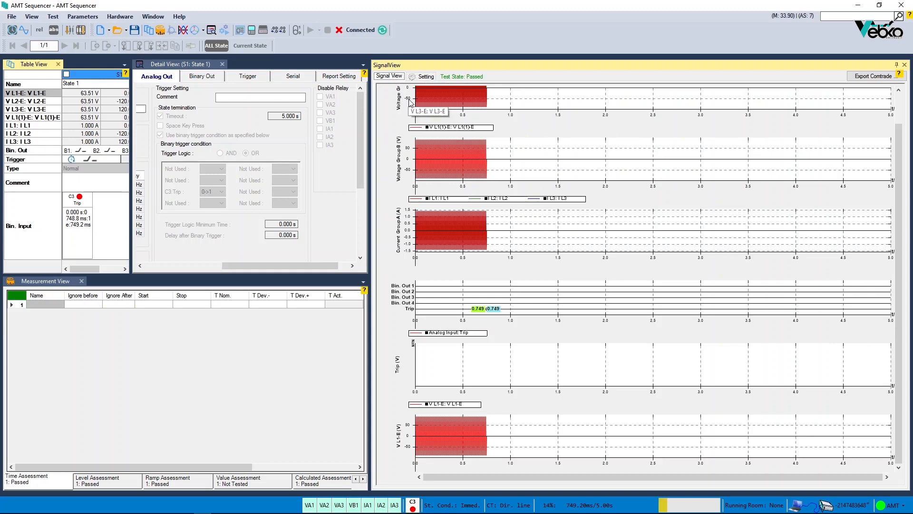
{"action": "scroll", "coordinate": [442, 148], "scroll_direction": "up", "scroll_amount": 3}
{"action": "scroll", "coordinate": [443, 148], "scroll_direction": "up", "scroll_amount": 3}
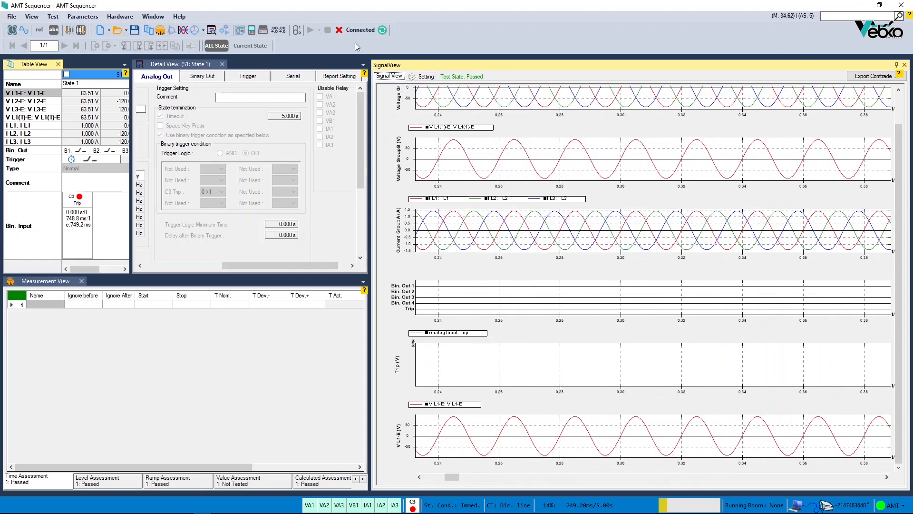
{"action": "left_click", "coordinate": [310, 30]}
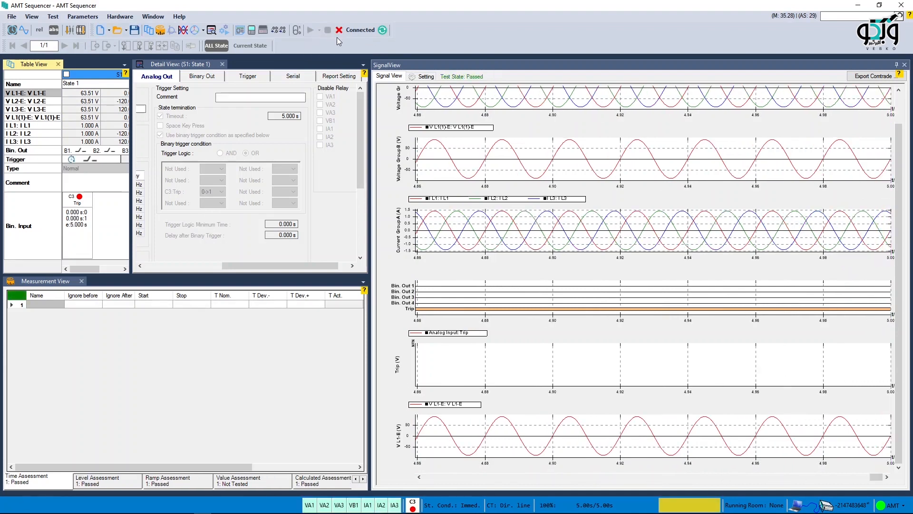
Enable Highlight Current State for the graphs and add a second state to the sequence.
{"action": "left_click", "coordinate": [423, 78]}
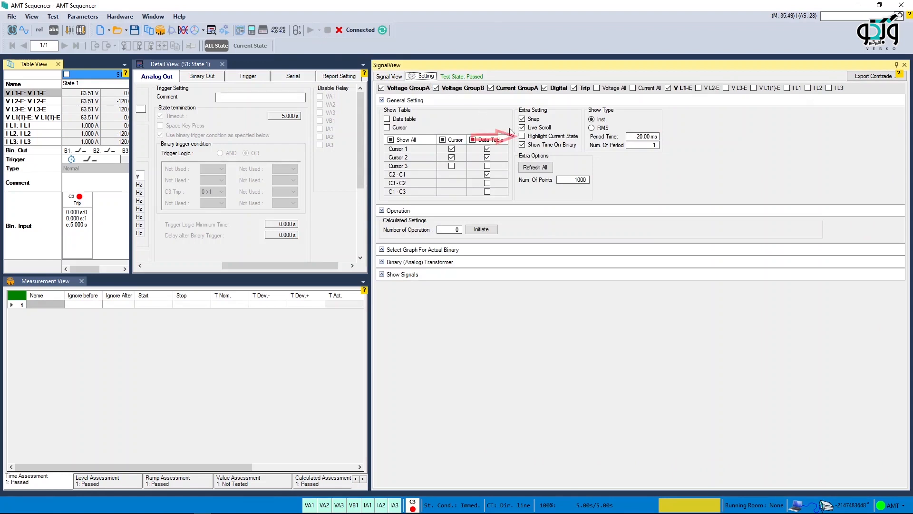
{"action": "left_click", "coordinate": [522, 137]}
{"action": "left_click", "coordinate": [396, 77]}
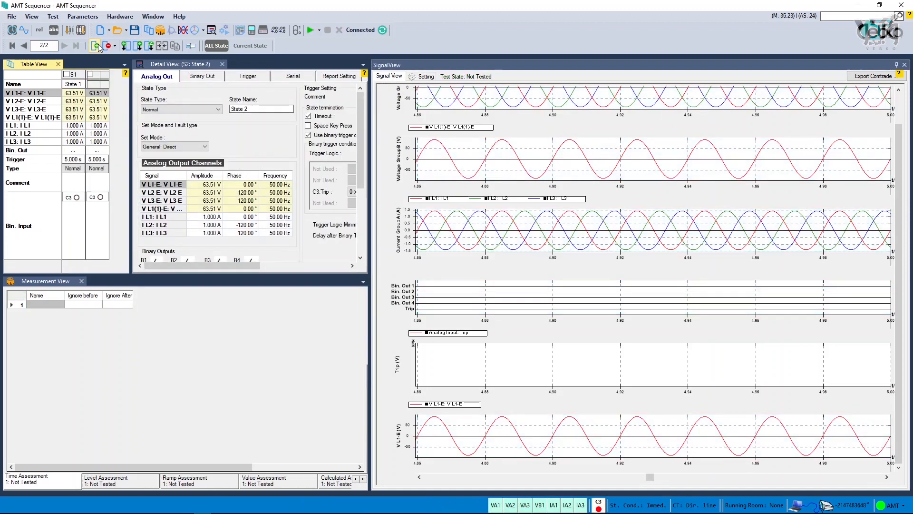
Reset the graph zoom to show the full time range of both states, and run the two-state test.
{"action": "right_click", "coordinate": [451, 101]}
{"action": "mouse_move", "coordinate": [503, 118]}
{"action": "left_click", "coordinate": [569, 122]}
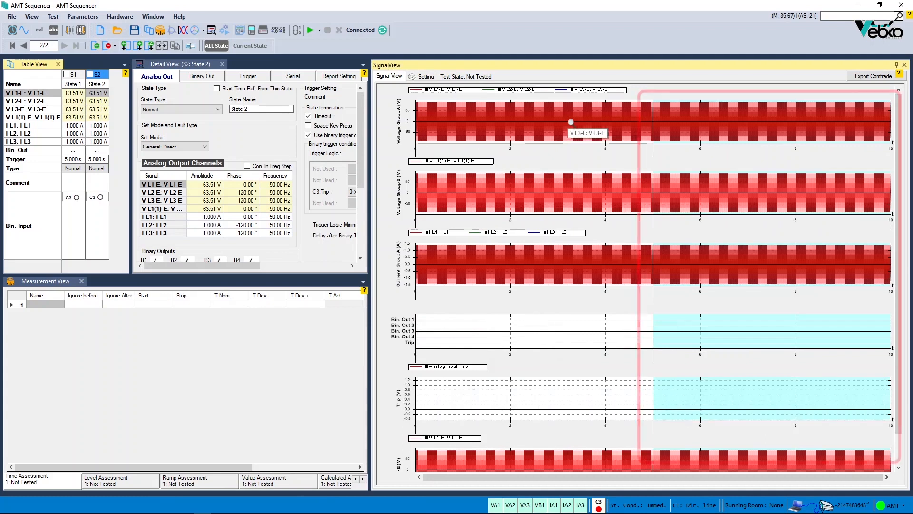
{"action": "left_click", "coordinate": [426, 77]}
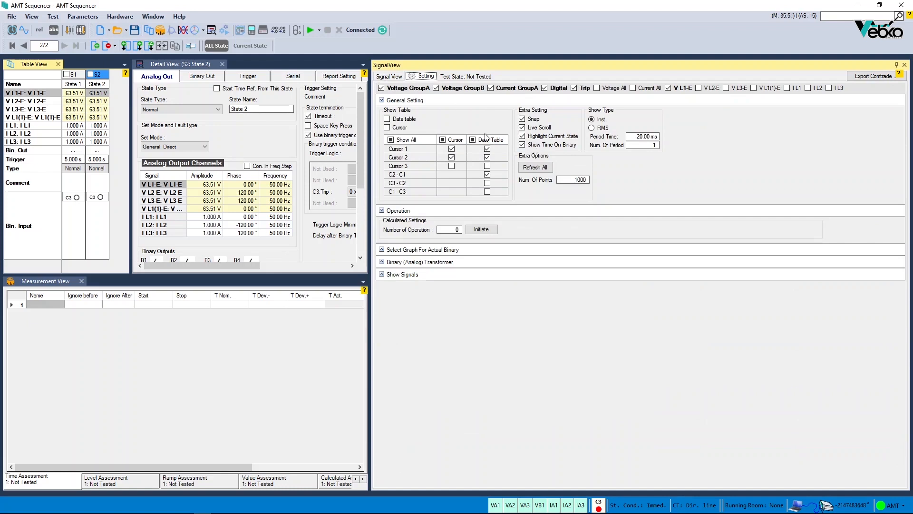
{"action": "left_click", "coordinate": [394, 77]}
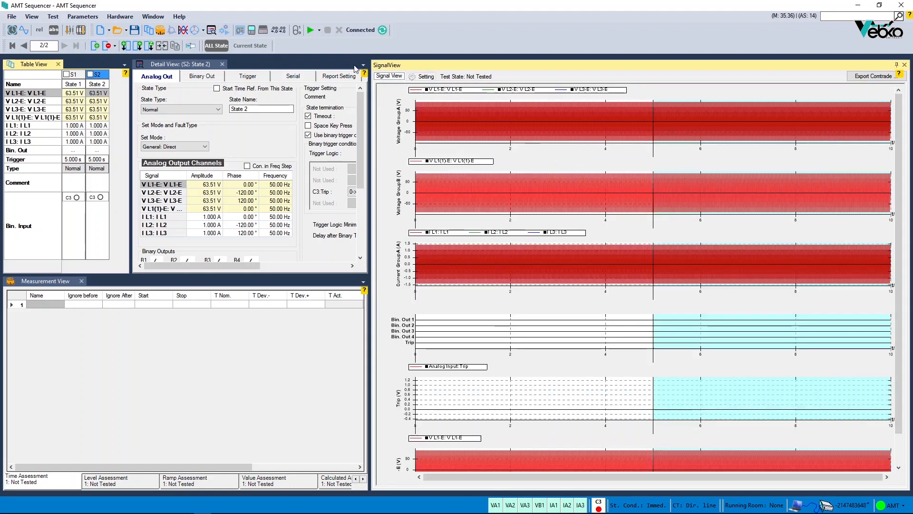
{"action": "left_click", "coordinate": [310, 30]}
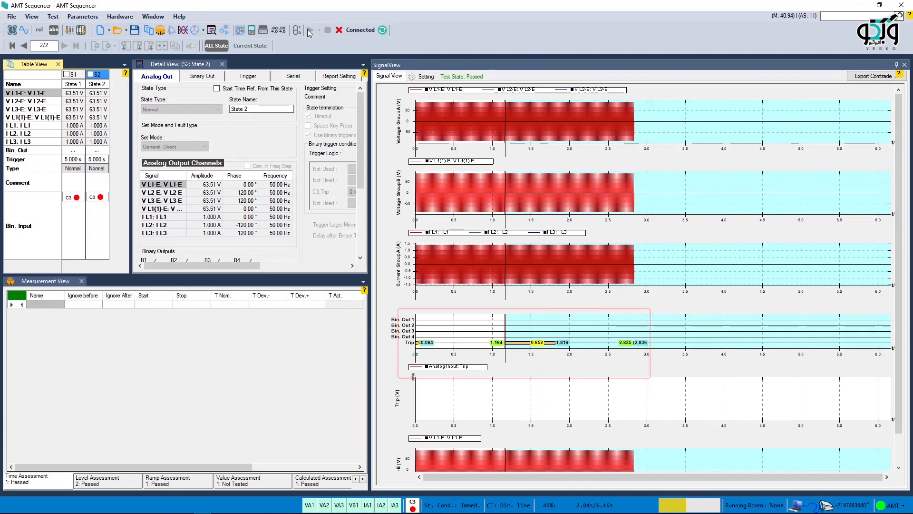
Enable the Data table and Cursor displays and show them in the signal view.
{"action": "left_click", "coordinate": [423, 76]}
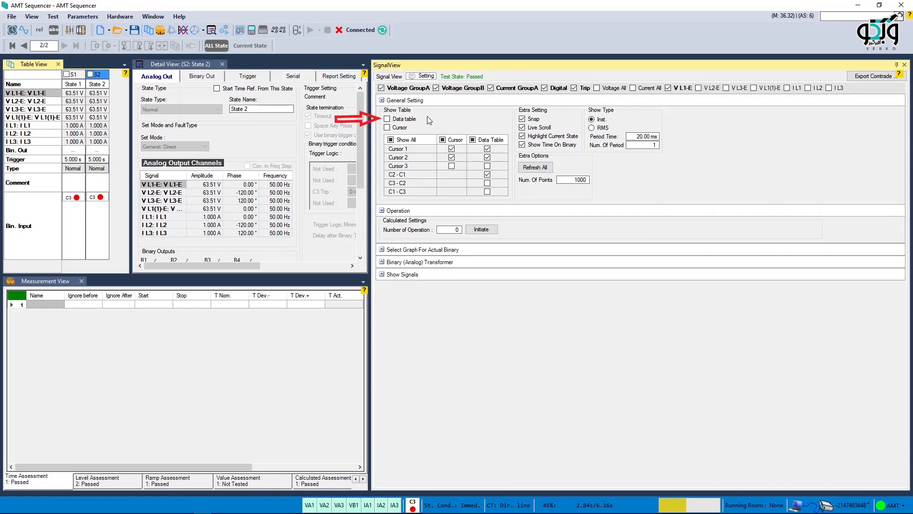
{"action": "left_click", "coordinate": [387, 119]}
{"action": "left_click", "coordinate": [387, 128]}
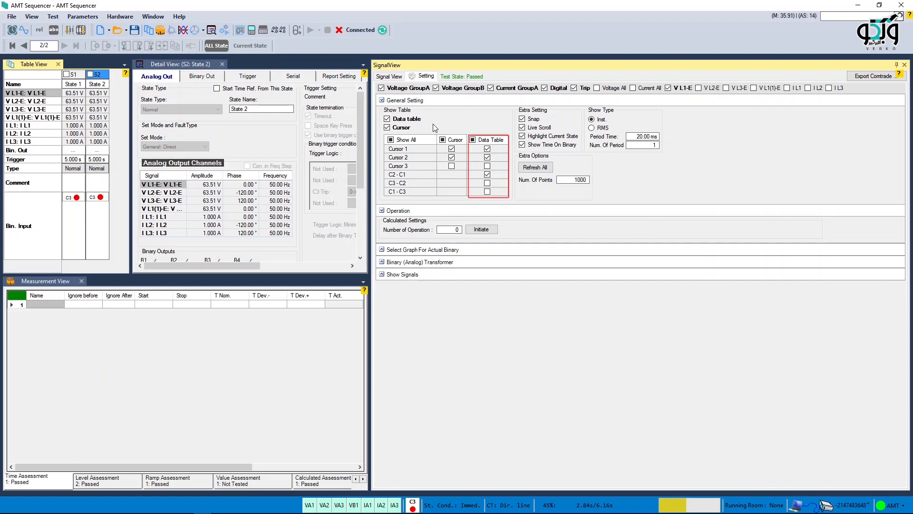
{"action": "left_click", "coordinate": [393, 76]}
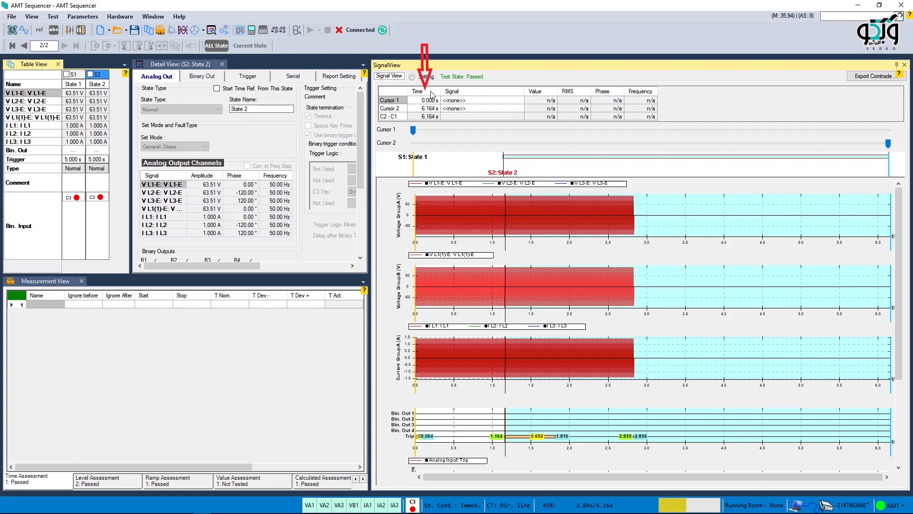
Assign signal V L1-E to Cursor 1 and V L2-E to Cursor 2 in the cursor data table.
{"action": "left_click", "coordinate": [461, 101]}
{"action": "left_click", "coordinate": [466, 102]}
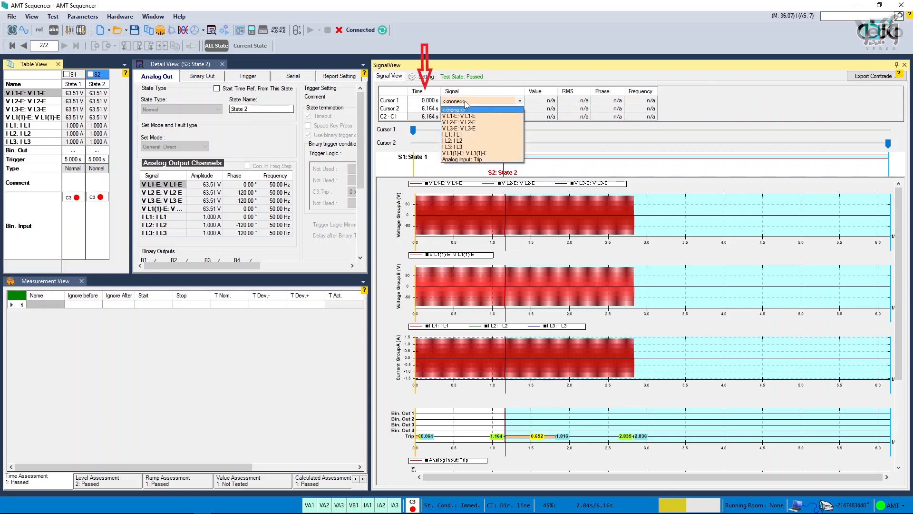
{"action": "left_click", "coordinate": [460, 116]}
{"action": "left_click", "coordinate": [467, 109]}
{"action": "left_click", "coordinate": [469, 110]}
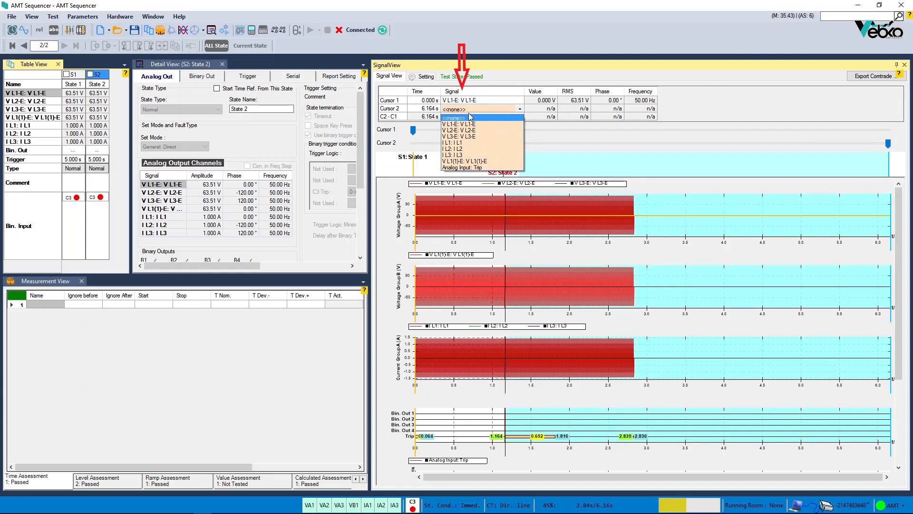
{"action": "left_click", "coordinate": [471, 130]}
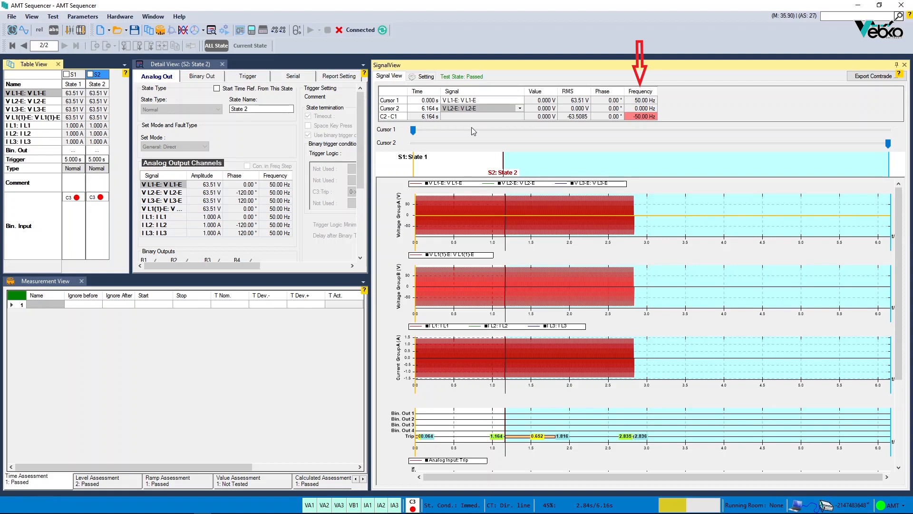
Check the Snap setting and move Cursor 1 to the start of State 2, at about 1.164 s.
{"action": "left_click", "coordinate": [426, 76]}
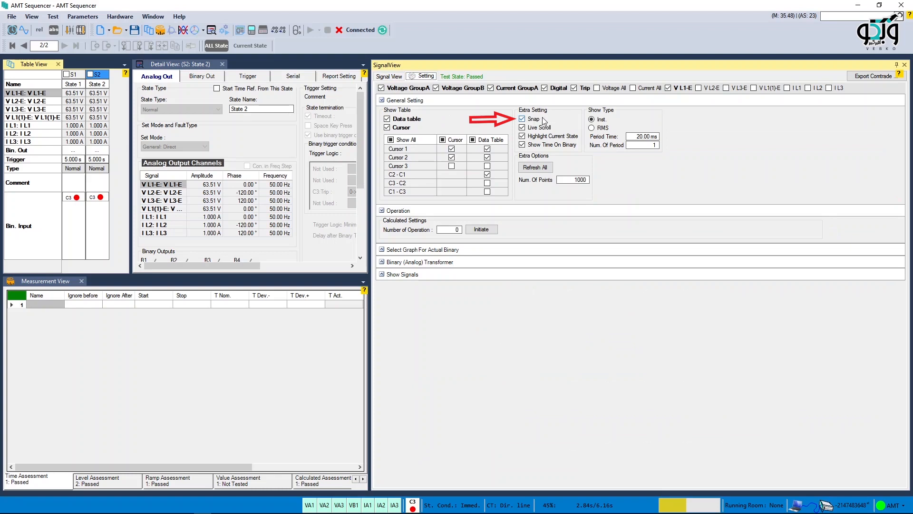
{"action": "left_click", "coordinate": [390, 76]}
{"action": "left_click_drag", "start_coordinate": [413, 130], "coordinate": [508, 147]}
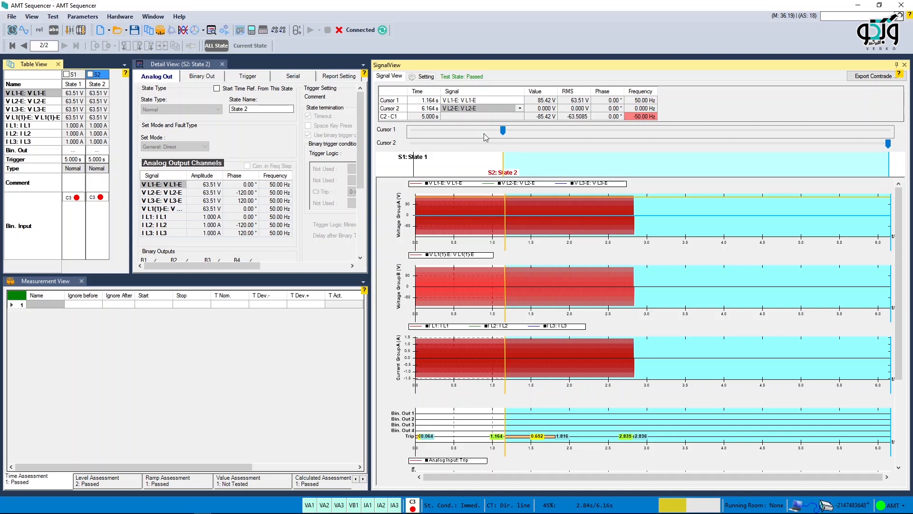
Set the number of graph points to 100, check the signal graphs, and refresh all.
{"action": "left_click", "coordinate": [428, 77]}
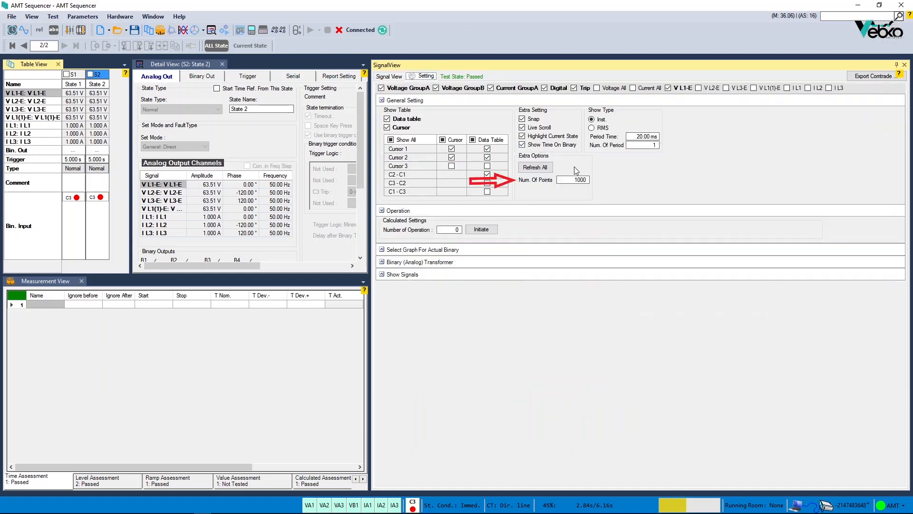
{"action": "left_click", "coordinate": [582, 182]}
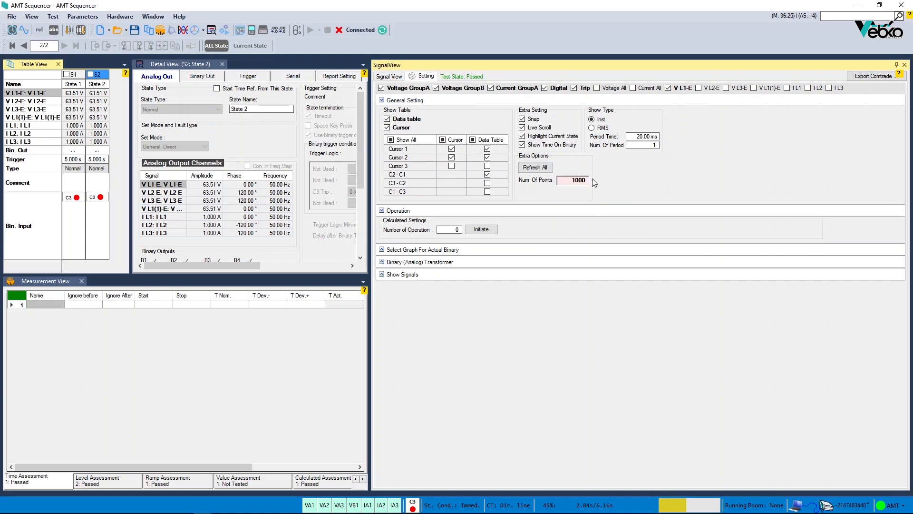
{"action": "type", "text": "1"}
{"action": "left_click", "coordinate": [398, 78]}
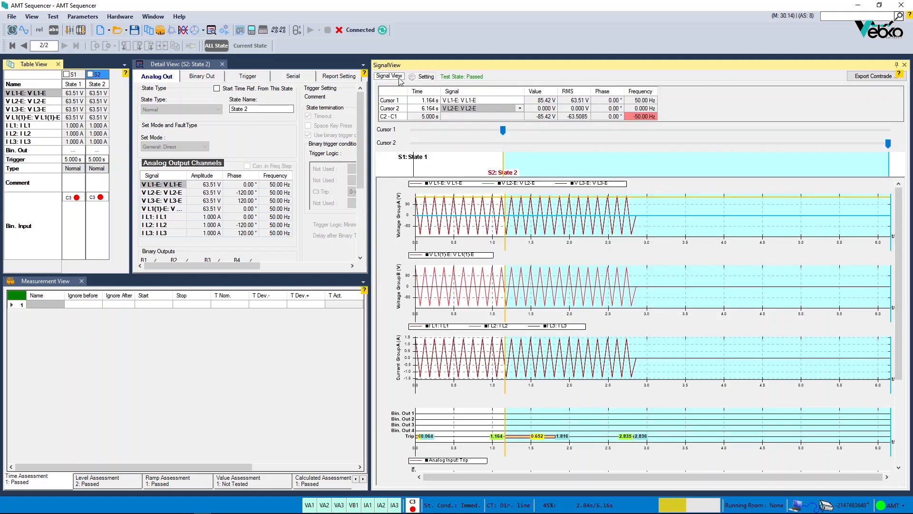
{"action": "left_click", "coordinate": [422, 77]}
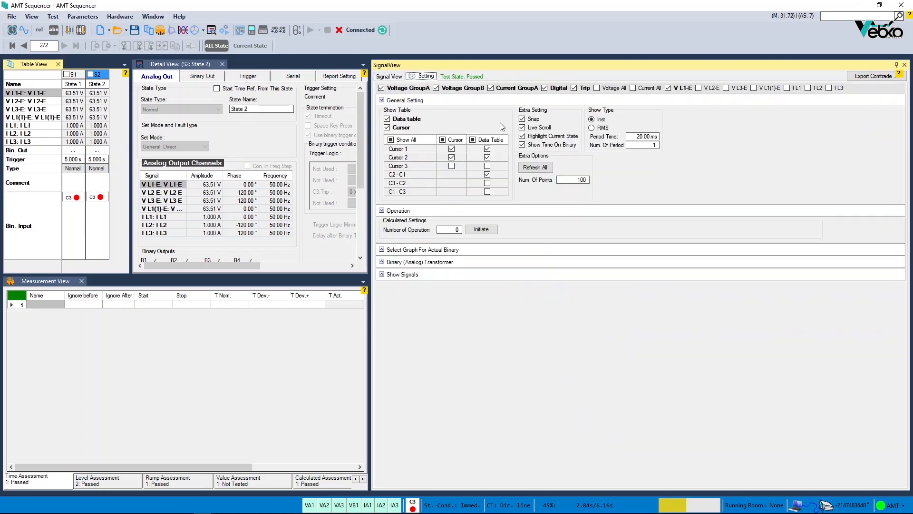
{"action": "left_click", "coordinate": [545, 169]}
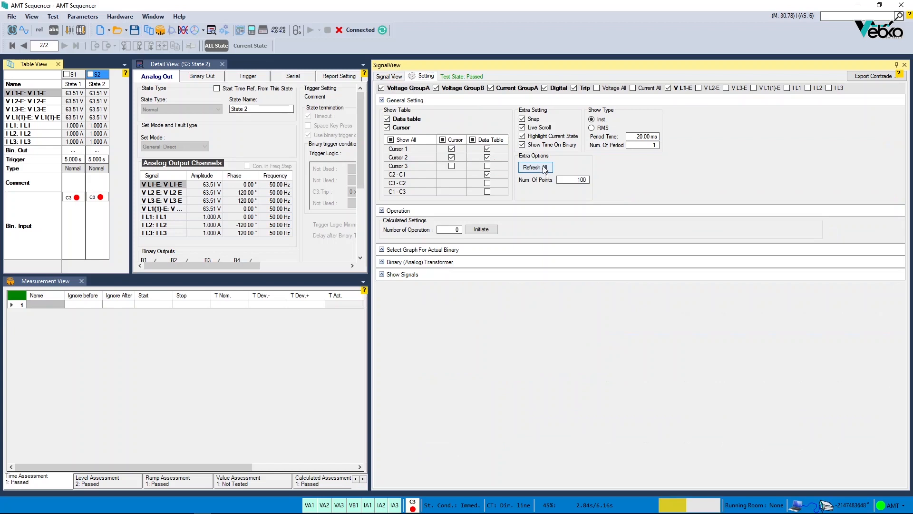